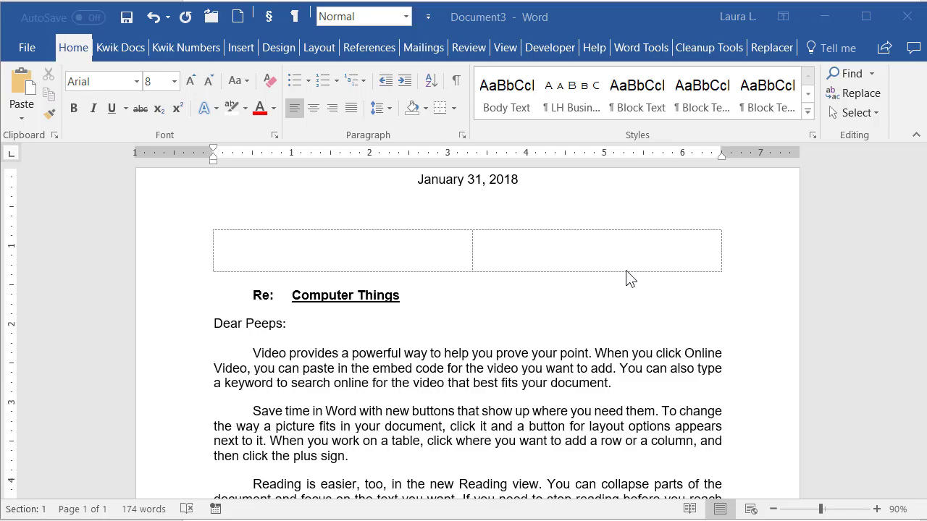
Show the top-of-page white space so the letterhead appears above January 31, 2018
scroll(559, 279, down, 3)
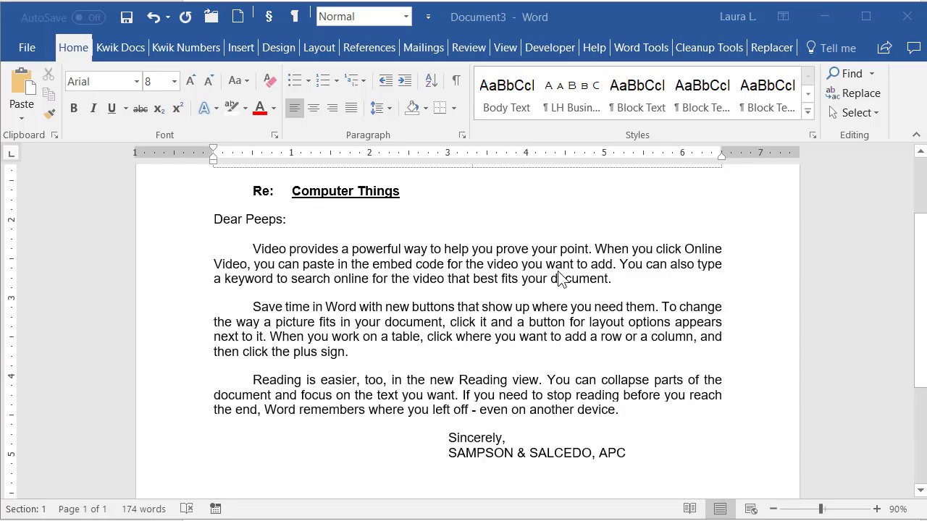
scroll(559, 279, down, 3)
scroll(551, 268, up, 5)
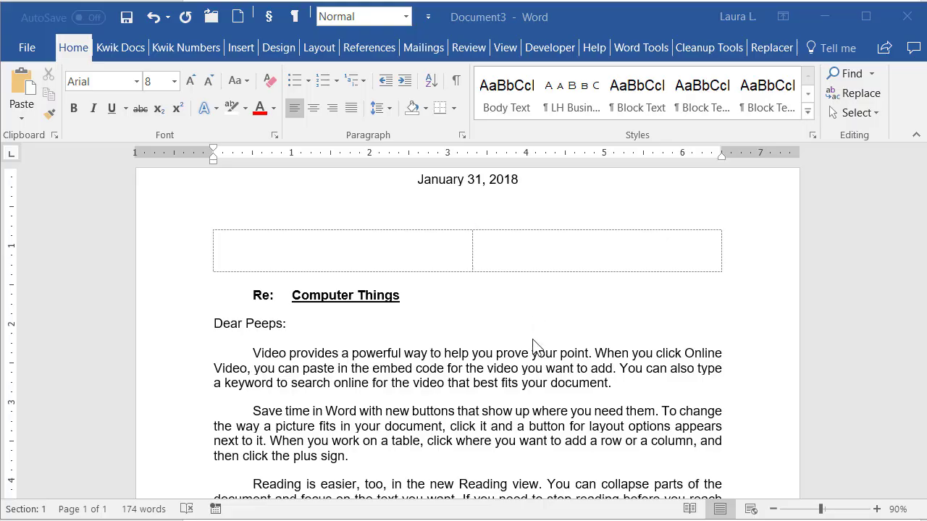
scroll(533, 334, down, 6)
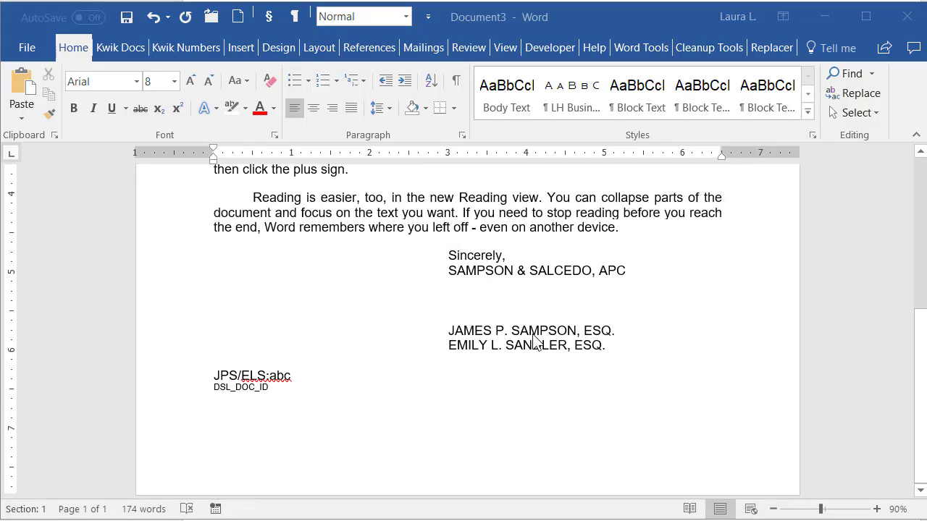
scroll(534, 340, up, 6)
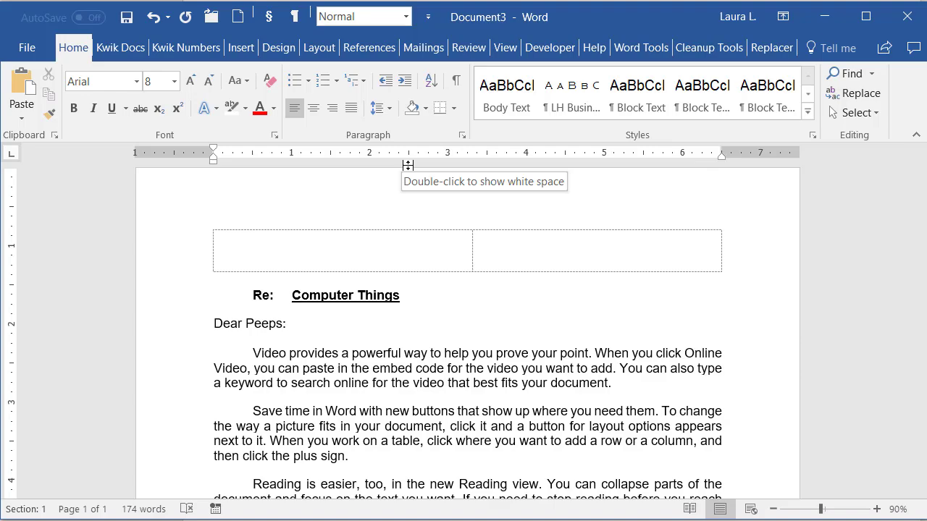
double_click(408, 165)
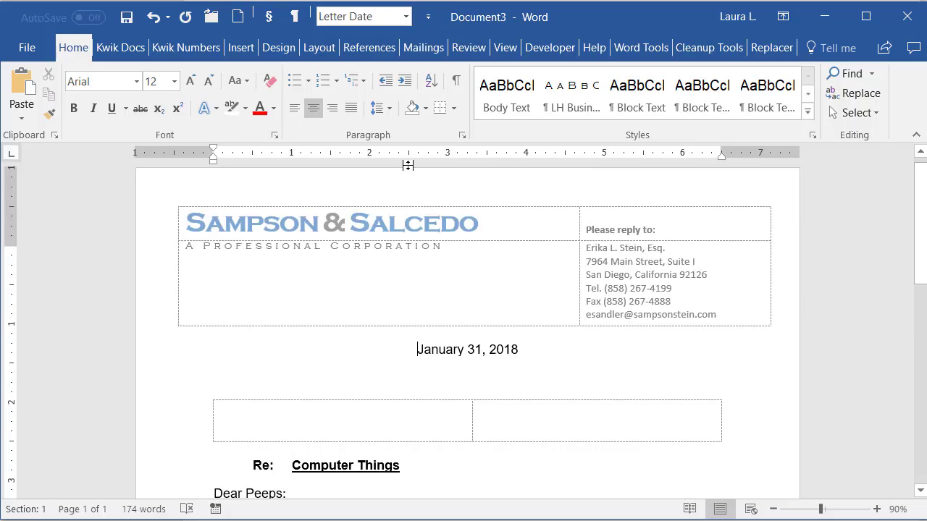
scroll(440, 283, down, 3)
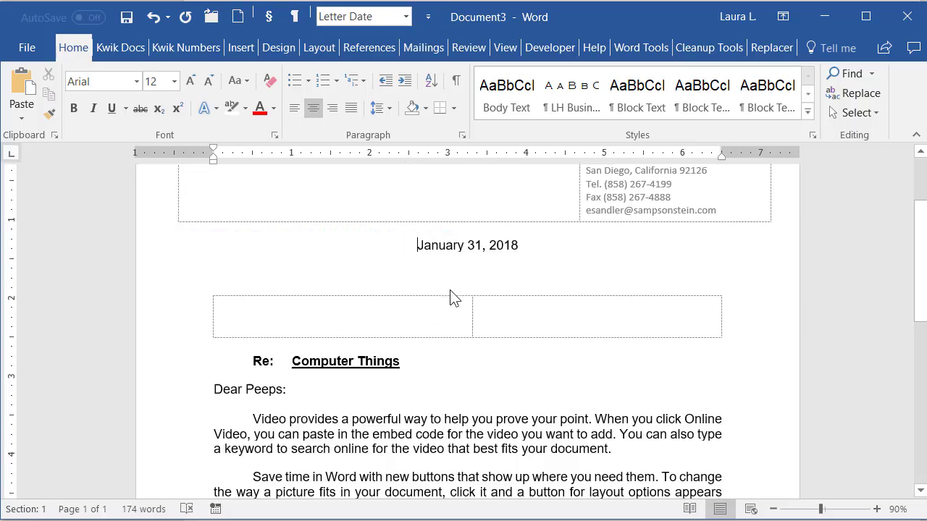
scroll(451, 293, down, 5)
scroll(451, 289, down, 5)
key(ctrl+Home)
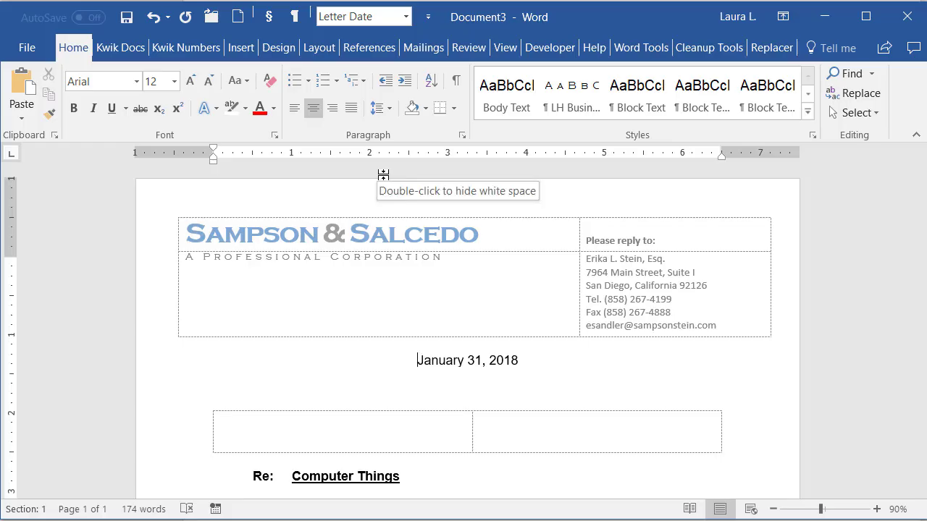
click(365, 159)
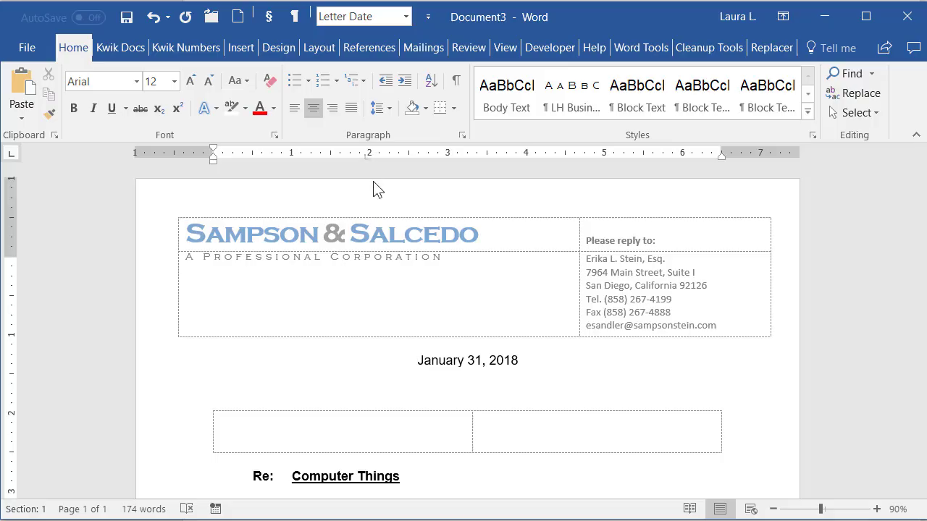
Hide the white space at the top of the page again
double_click(352, 171)
scroll(482, 304, down, 8)
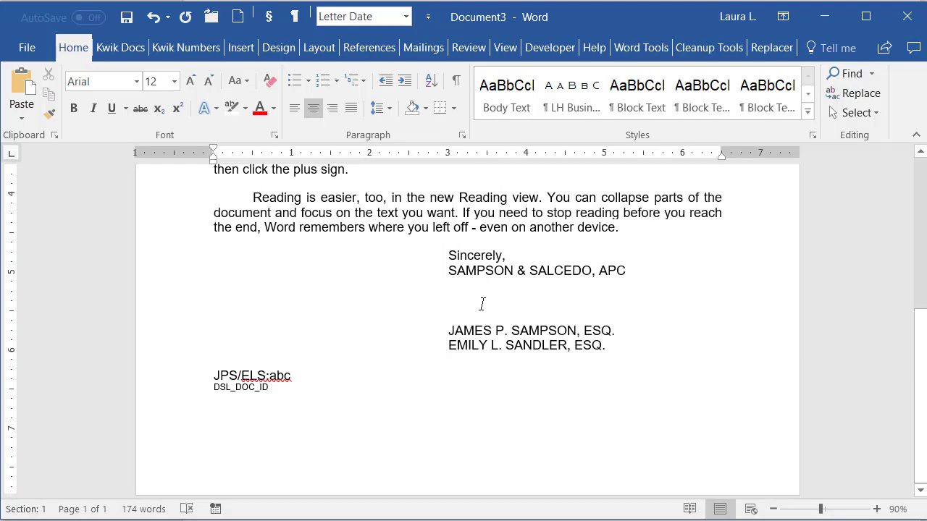
scroll(482, 304, up, 8)
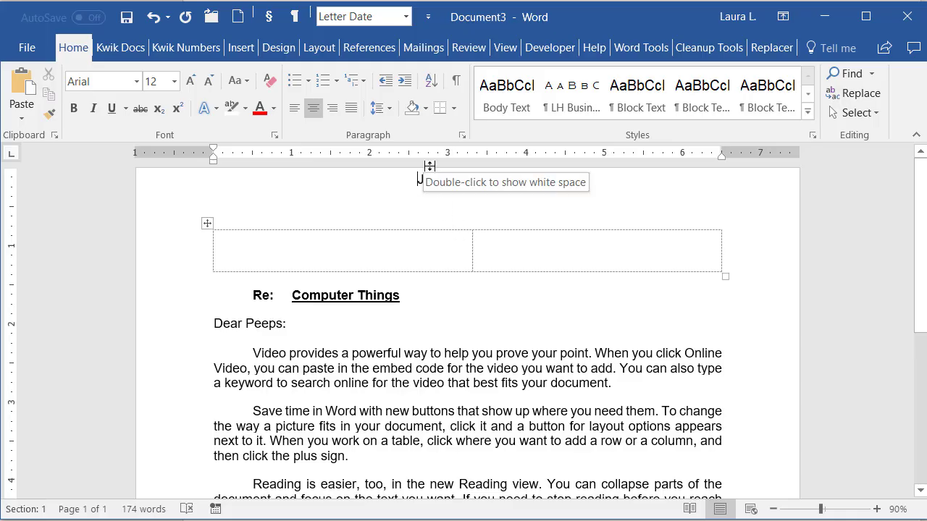
scroll(455, 311, down, 6)
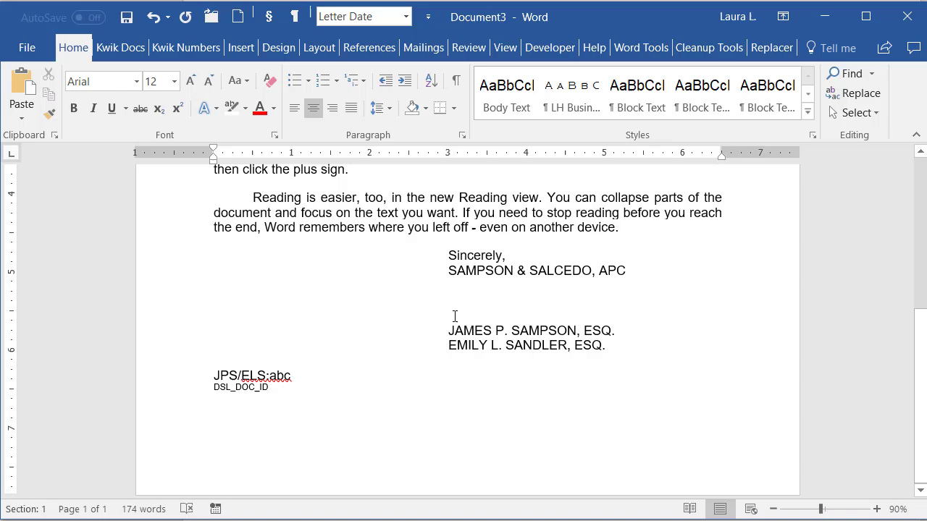
Add an empty line and a page break after DSL_DOC_ID
click(394, 400)
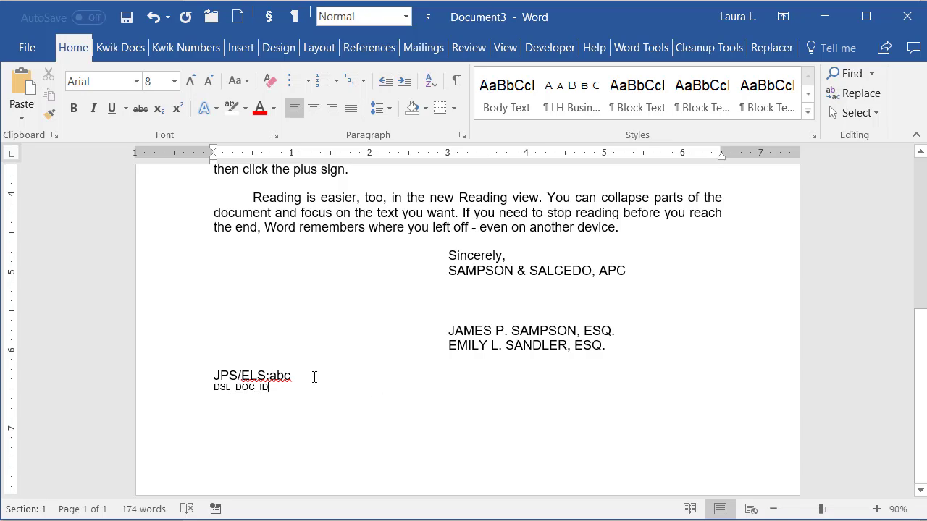
key(Return)
key(Return)
key(ctrl+Return)
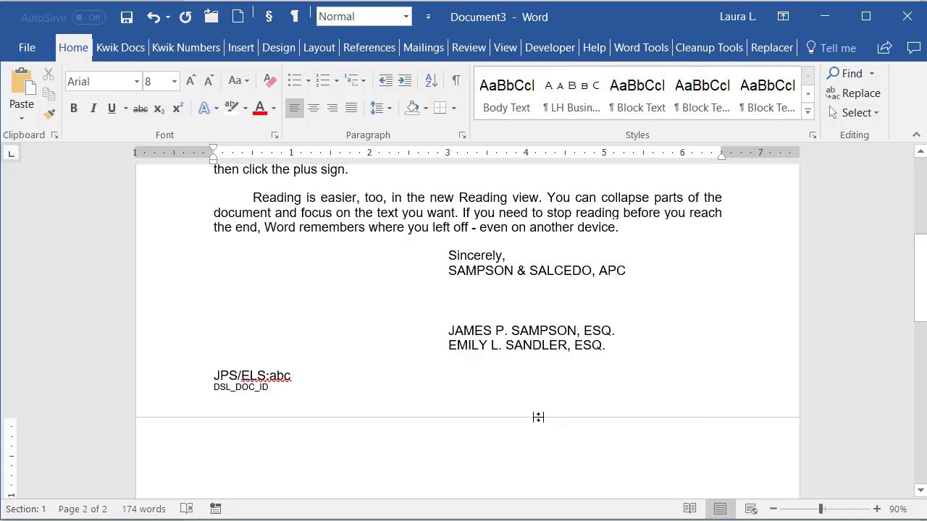
double_click(538, 417)
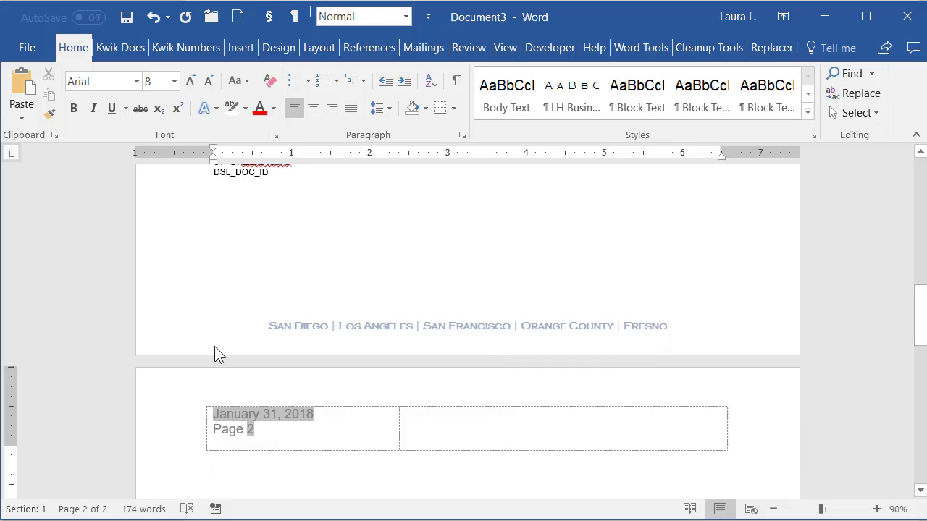
double_click(501, 363)
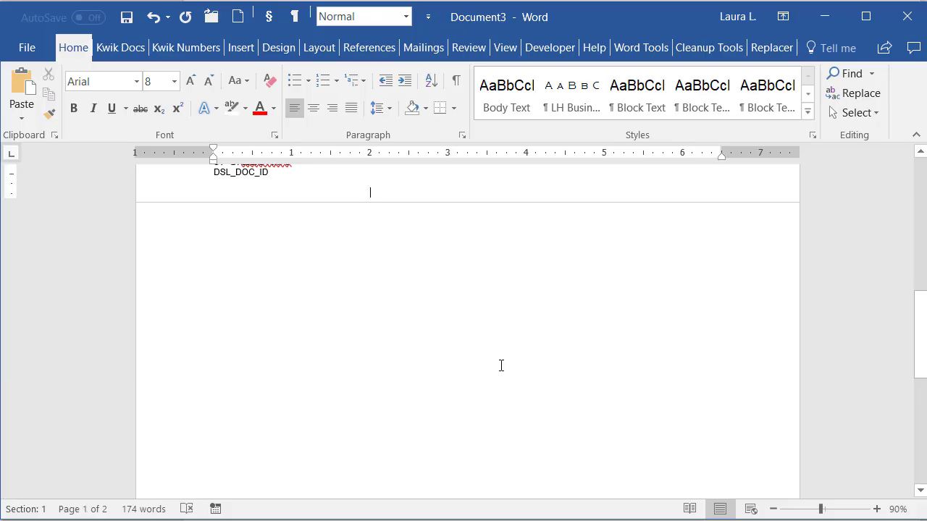
scroll(501, 366, up, 5)
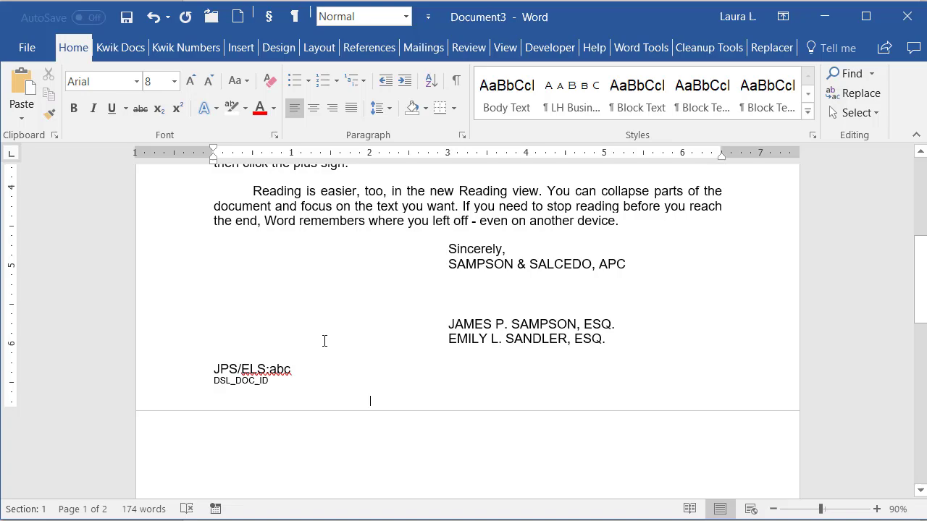
Delete the page break and empty paragraphs after DSL_DOC_ID, showing formatting marks only temporarily
click(456, 81)
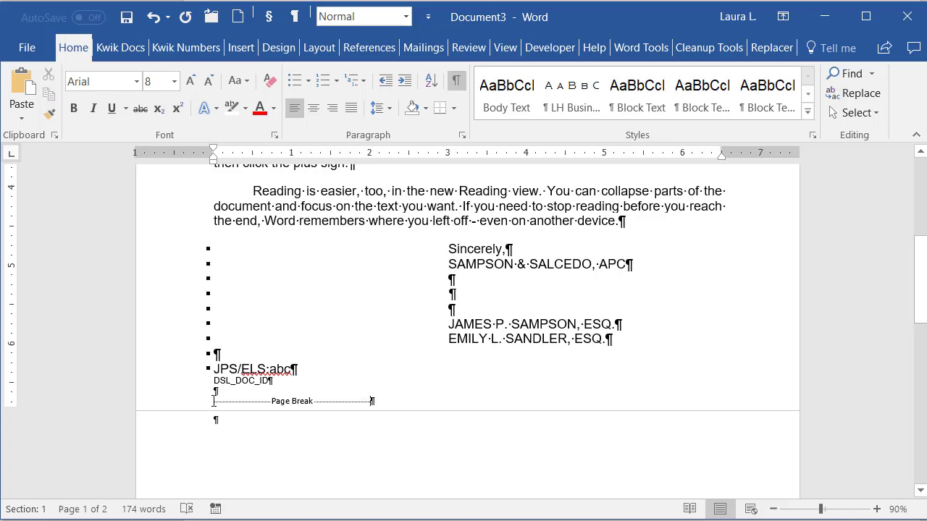
key(Delete)
key(Delete)
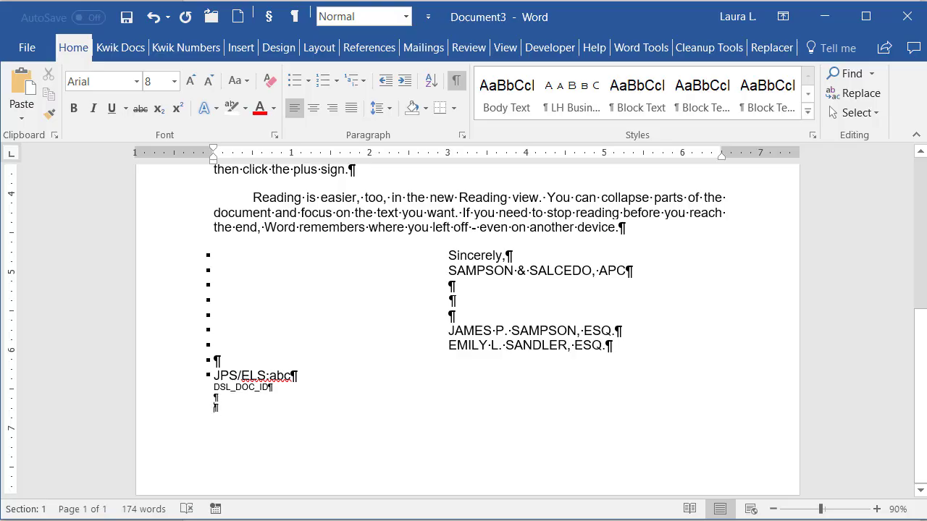
key(Delete)
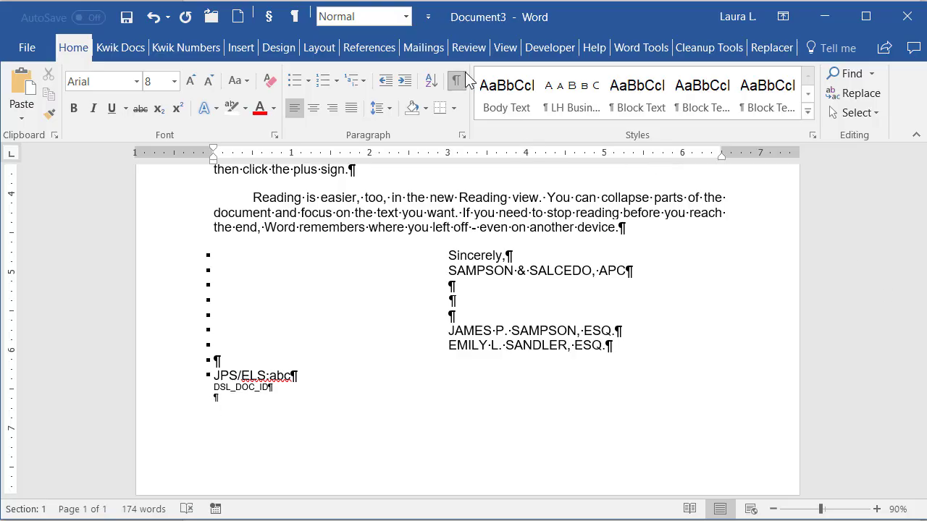
click(456, 81)
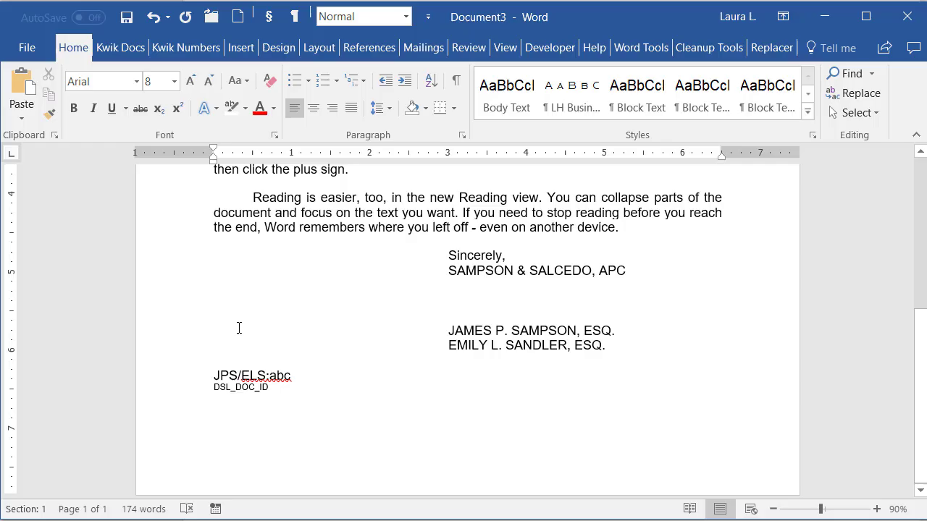
scroll(329, 322, up, 6)
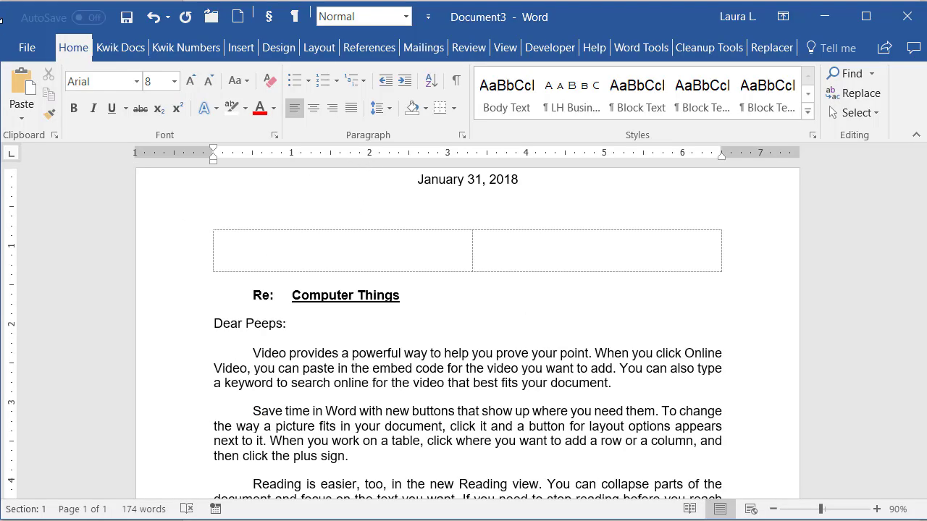
click(22, 48)
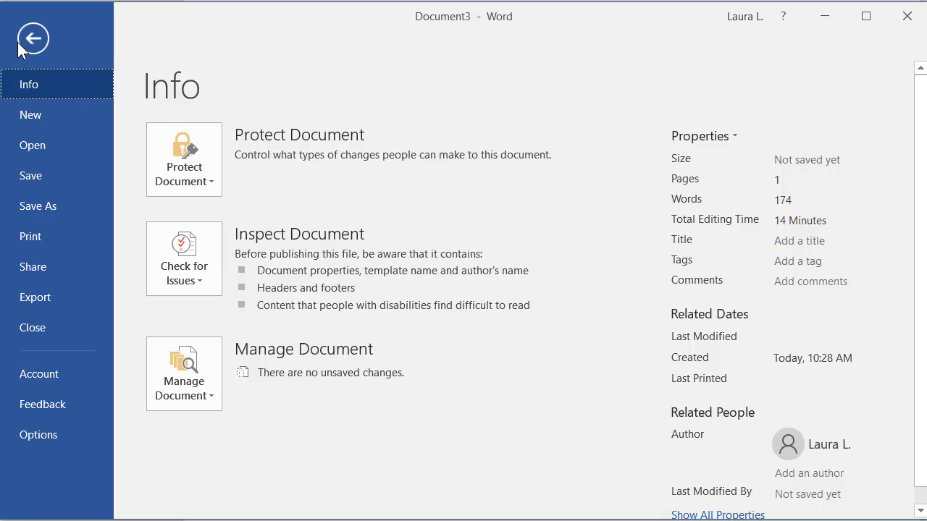
click(31, 438)
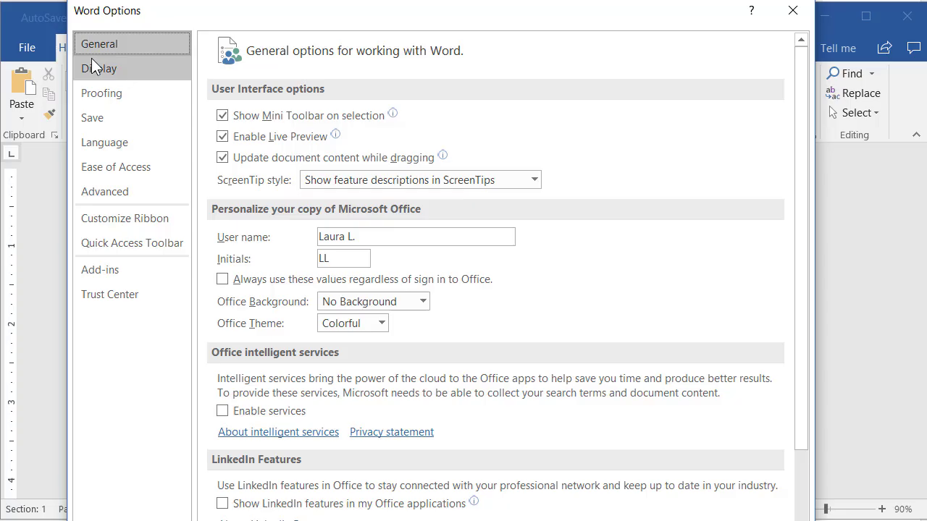
click(94, 65)
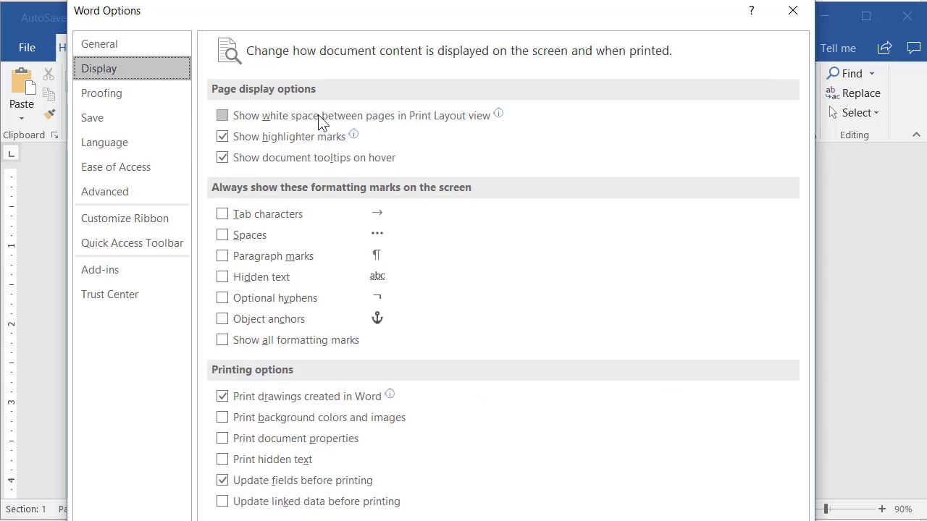
click(222, 116)
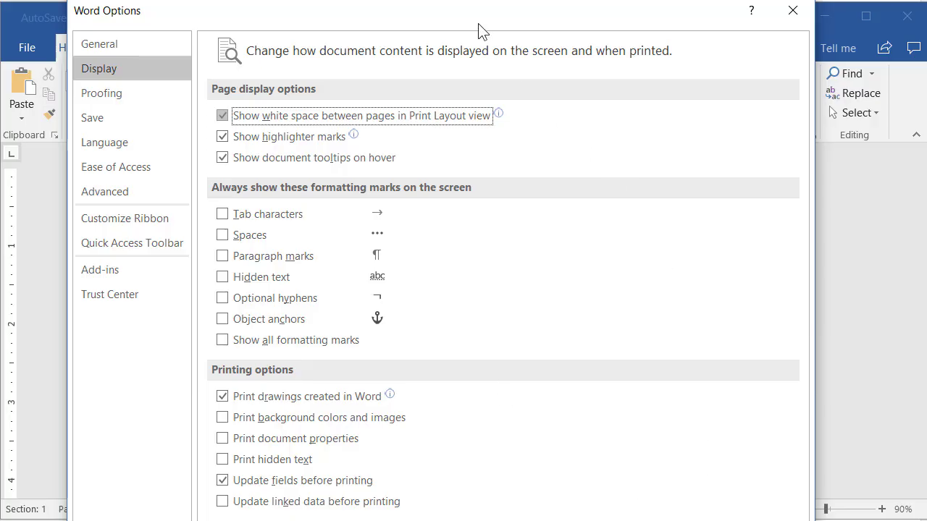
drag(478, 24, 444, 0)
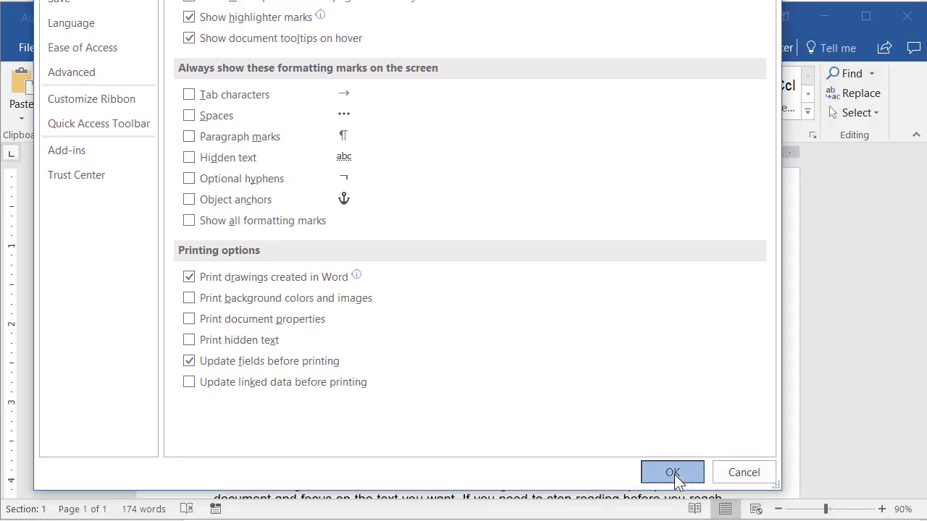
click(672, 472)
scroll(516, 400, up, 10)
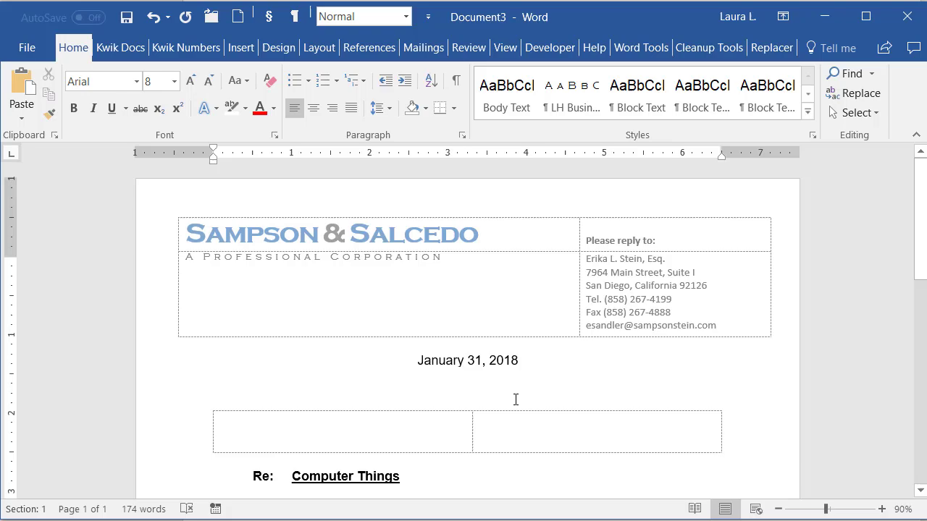
scroll(516, 400, down, 10)
scroll(516, 400, down, 5)
scroll(515, 399, up, 3)
scroll(515, 400, up, 5)
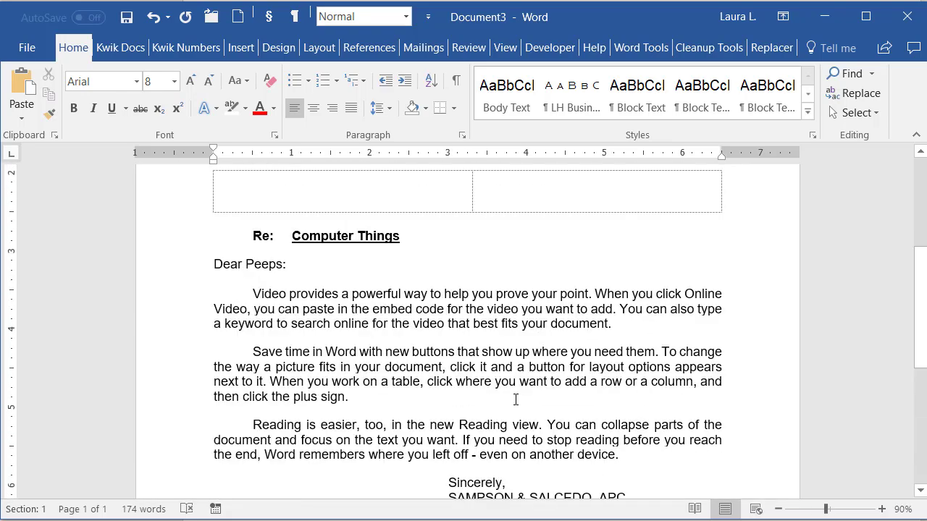
scroll(516, 400, up, 3)
scroll(516, 400, up, 4)
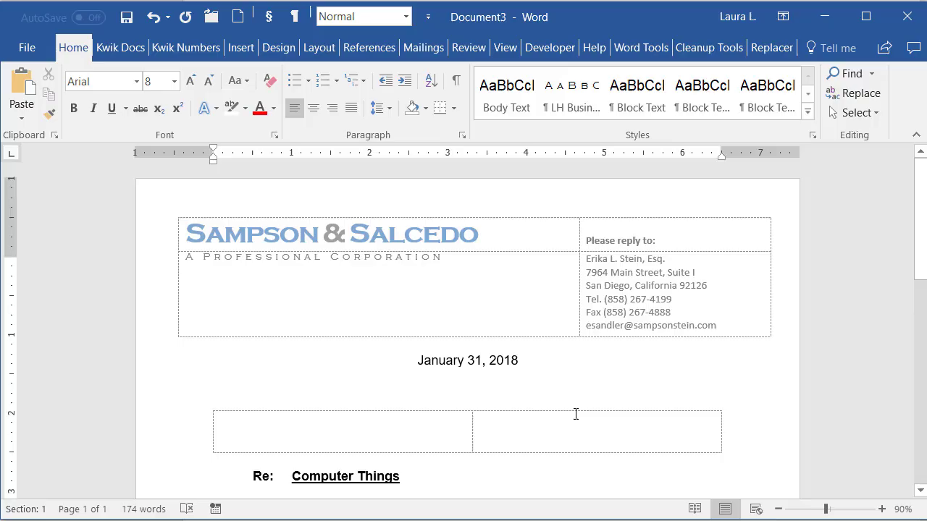
click(21, 47)
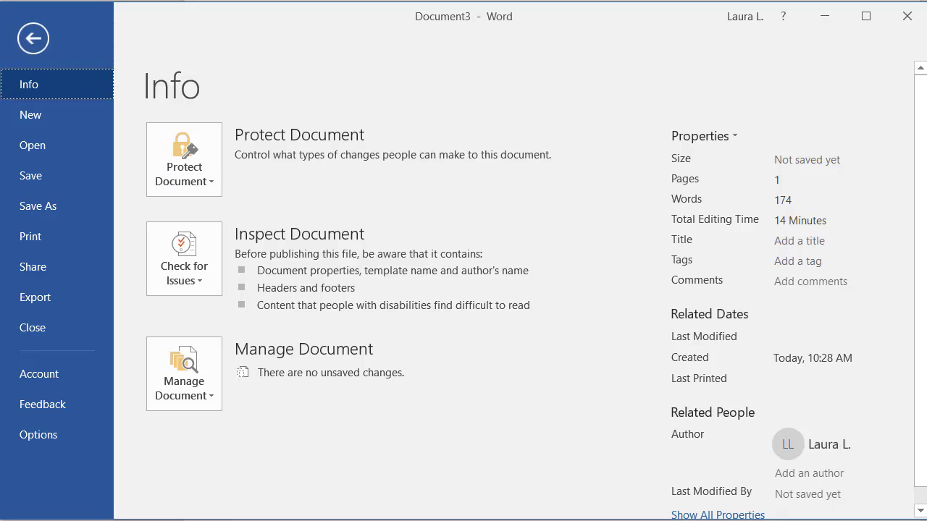
click(48, 438)
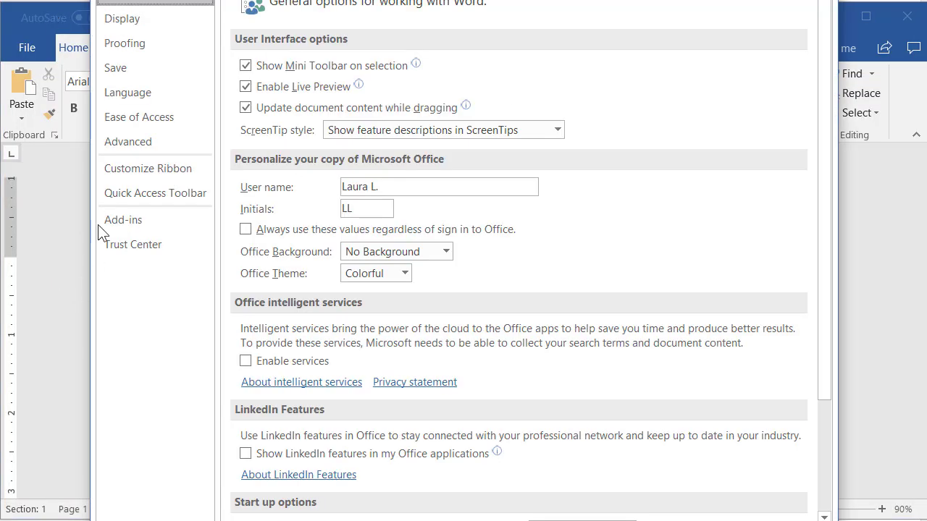
click(125, 140)
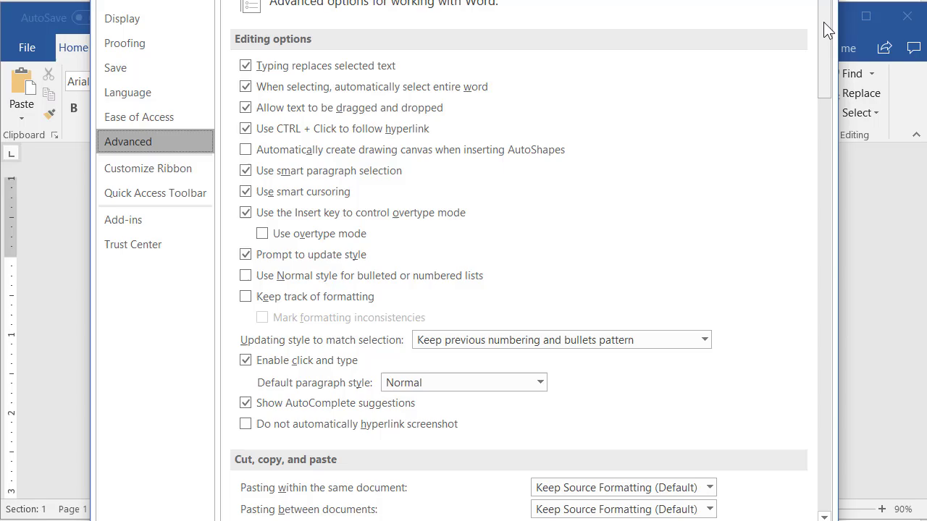
drag(823, 25, 806, 174)
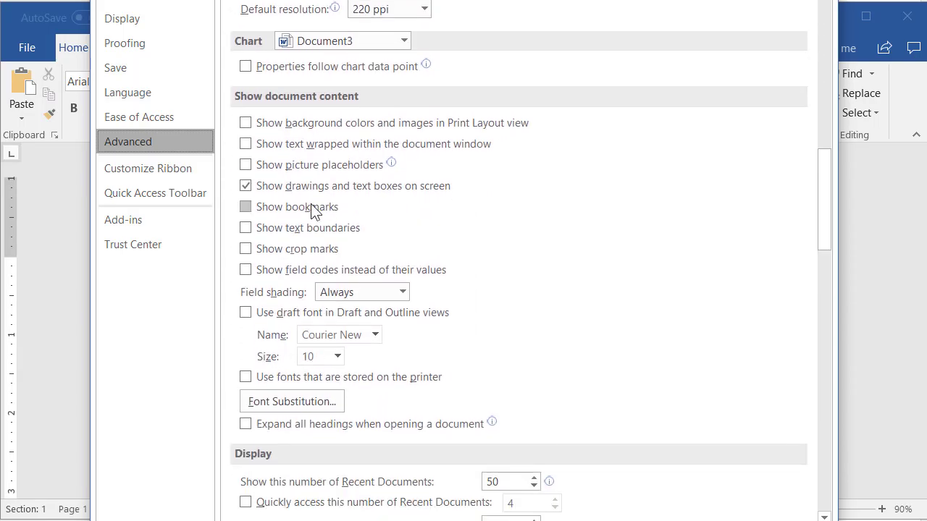
click(341, 187)
click(269, 187)
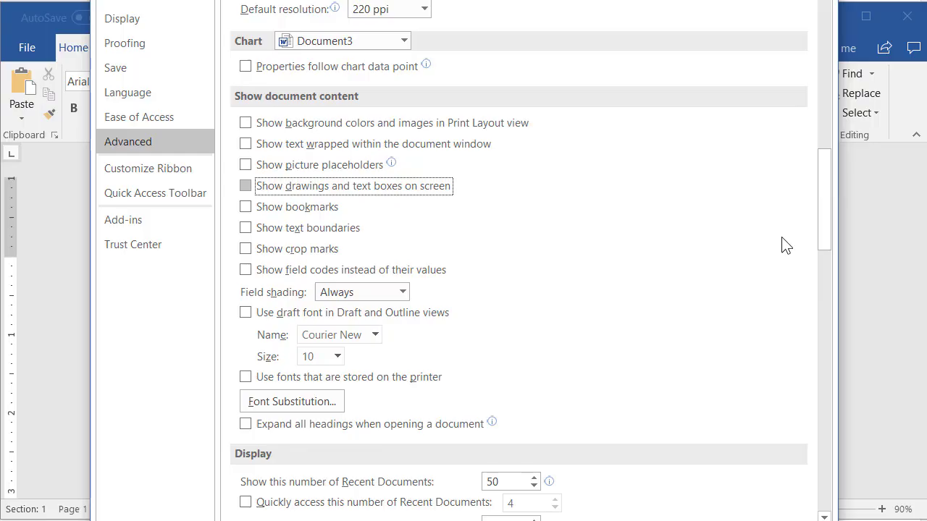
click(246, 187)
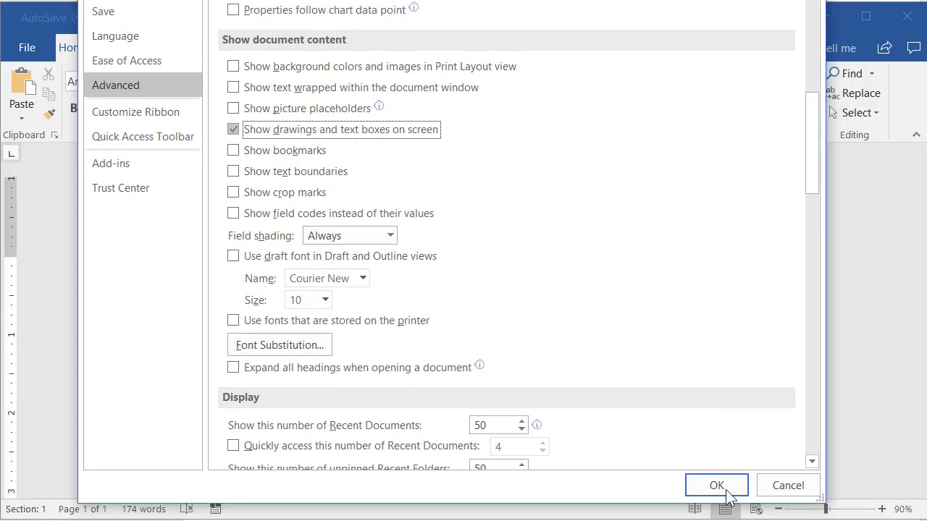
click(726, 491)
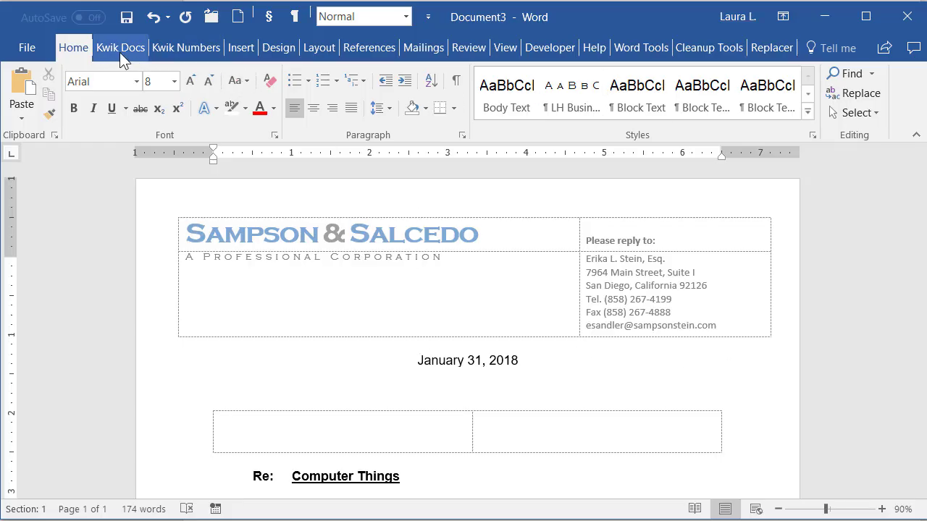
Switch the letter to Draft view and add a new page after DSL_DOC_ID
click(505, 48)
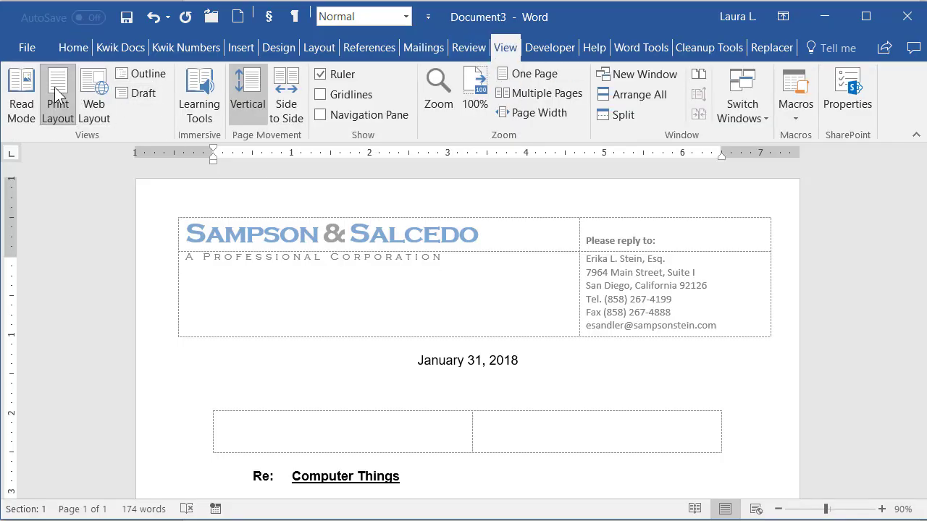
mouse_move(137, 93)
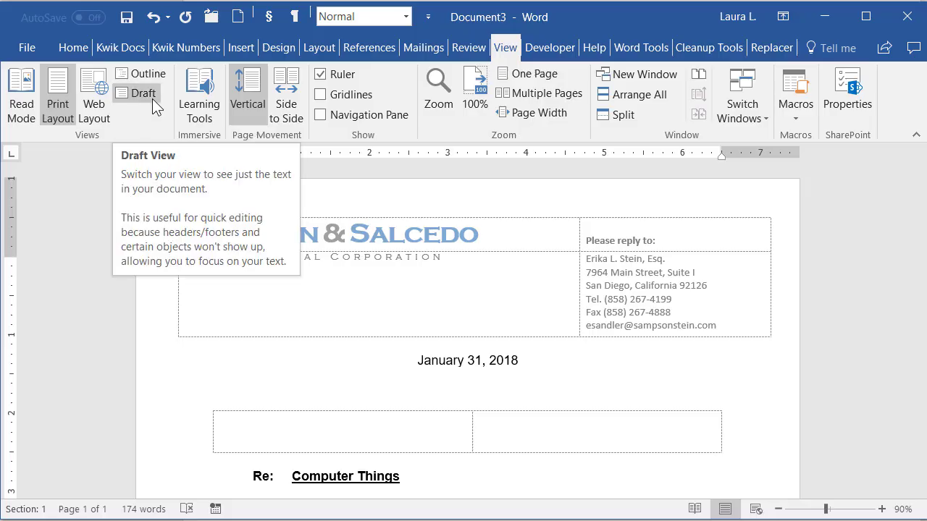
click(156, 107)
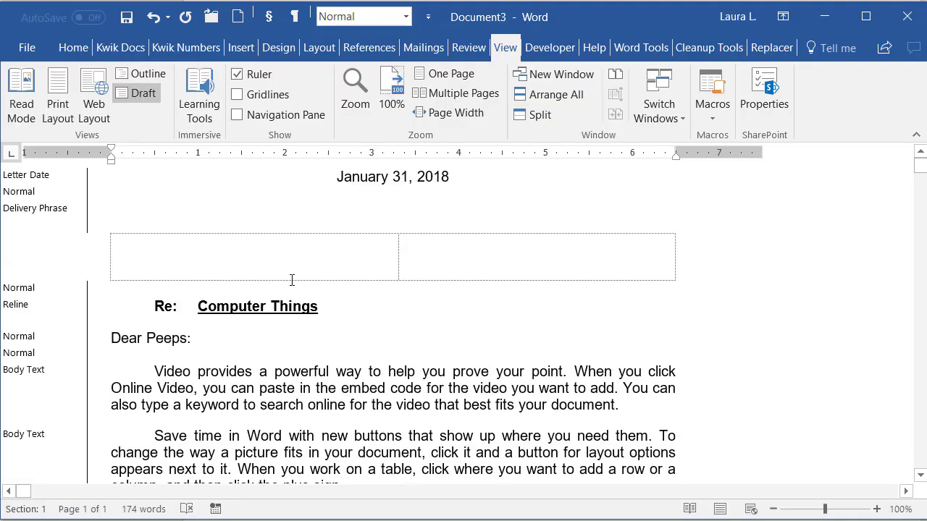
key(ctrl+End)
key(Return)
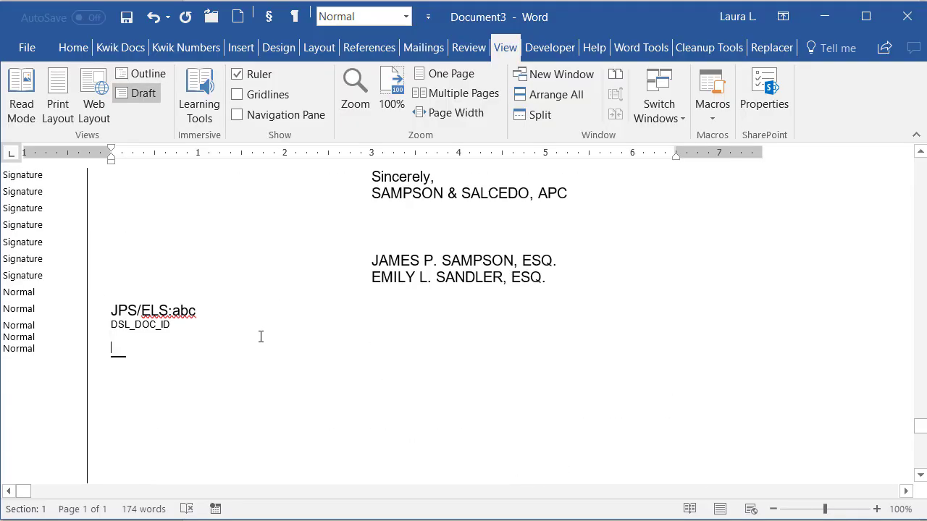
key(Return)
Turn on Show/Hide ¶ formatting marks and scroll back to the top
click(65, 50)
click(456, 81)
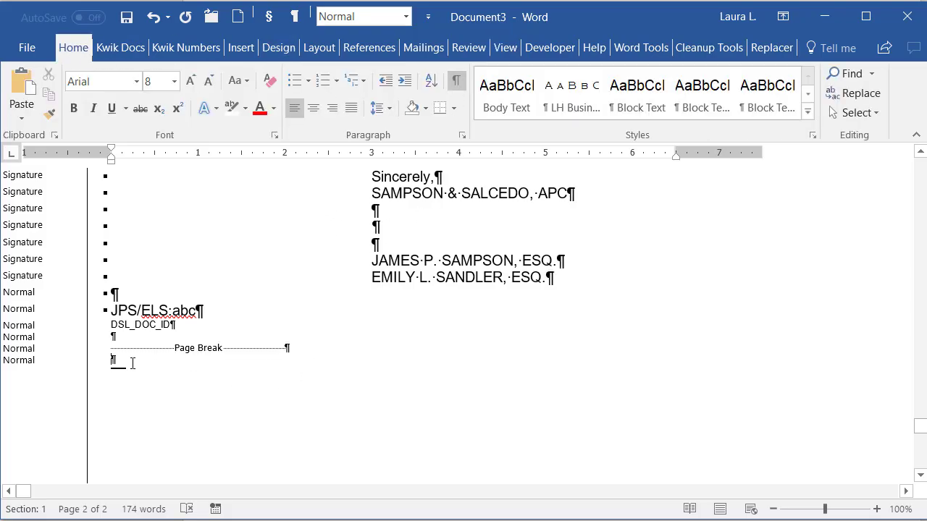
scroll(159, 420, down, 2)
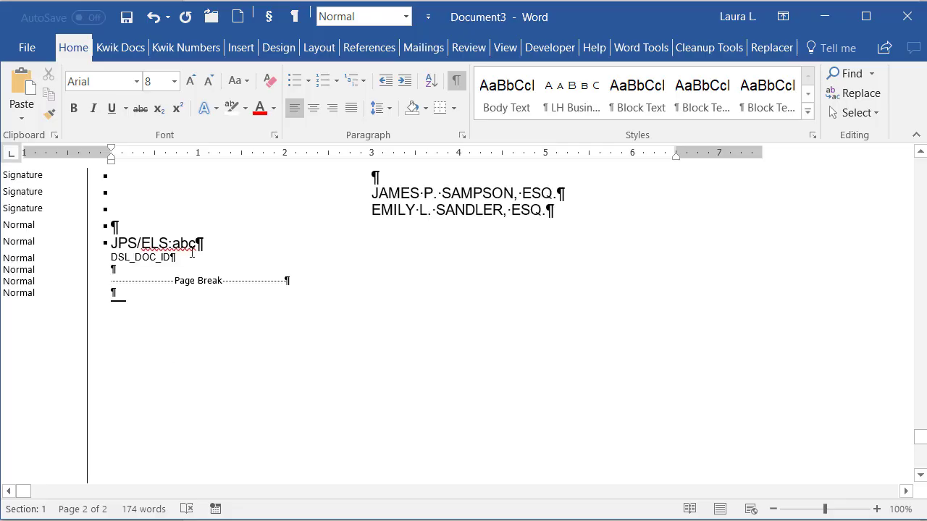
scroll(174, 317, up, 10)
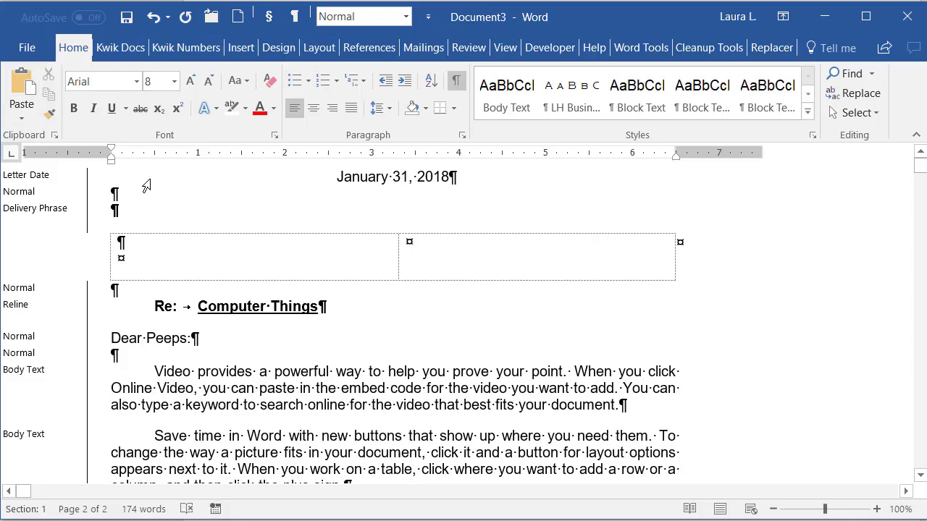
Go from Print Layout to Read Mode and advance to the signature screen
click(507, 48)
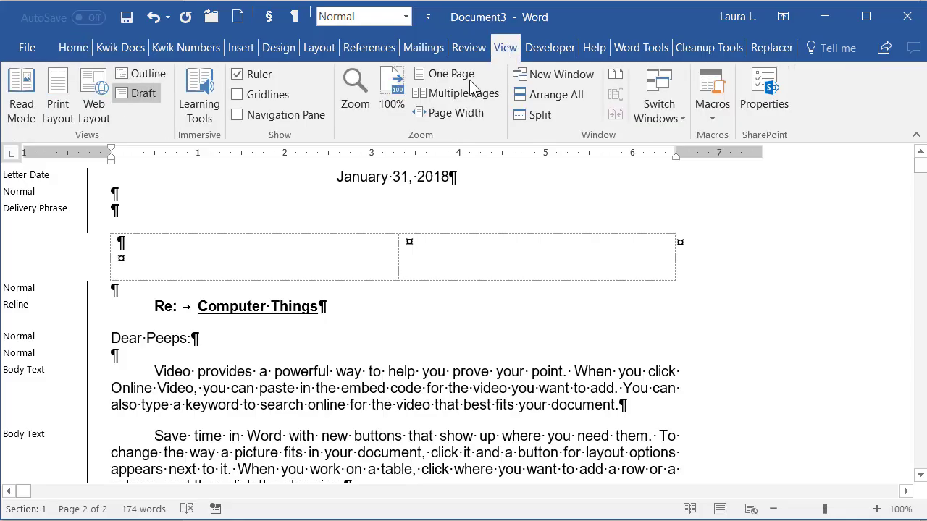
click(58, 94)
scroll(320, 445, up, 10)
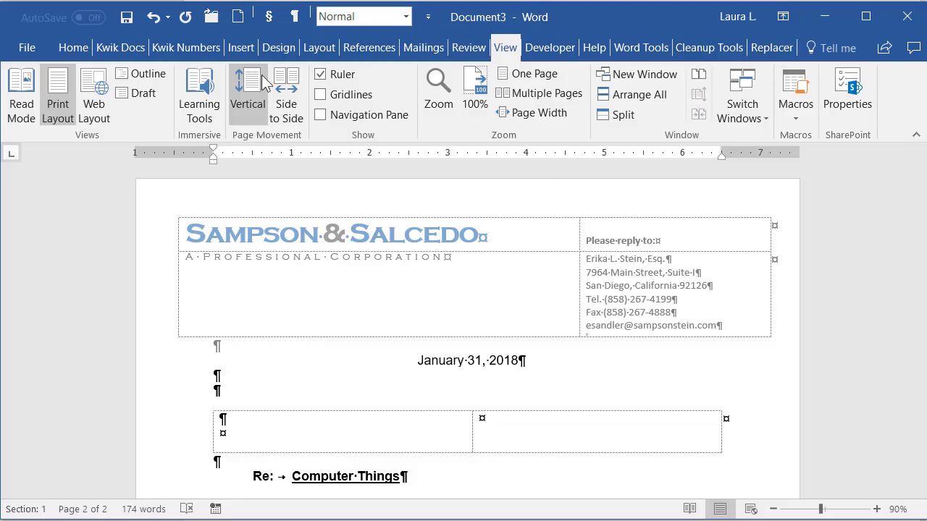
click(15, 95)
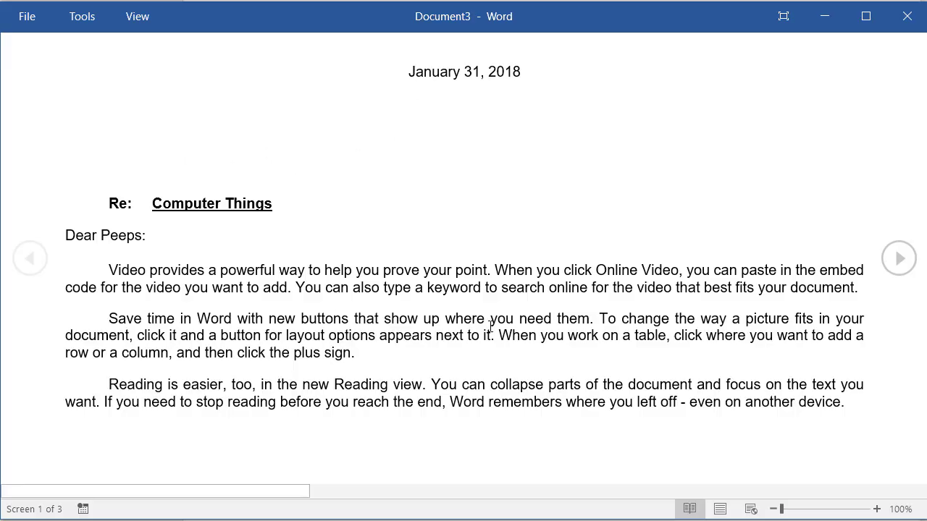
click(896, 269)
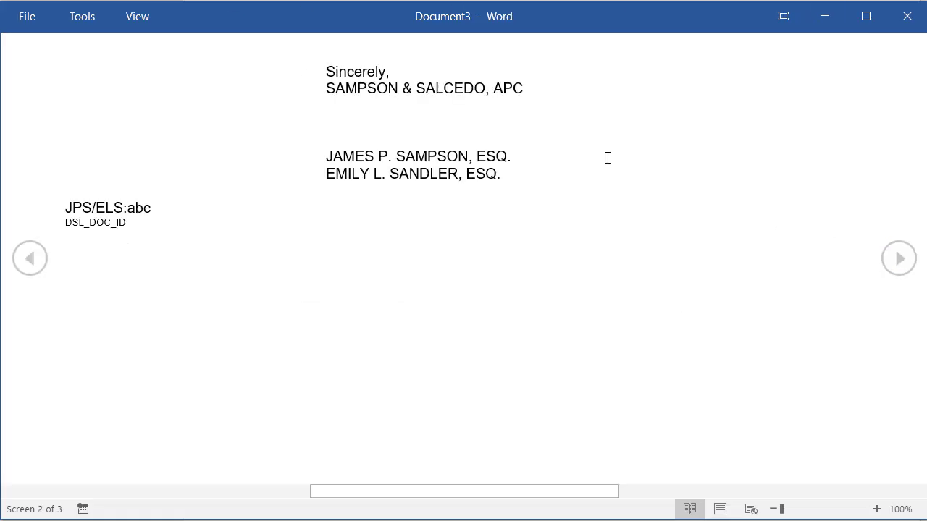
click(142, 20)
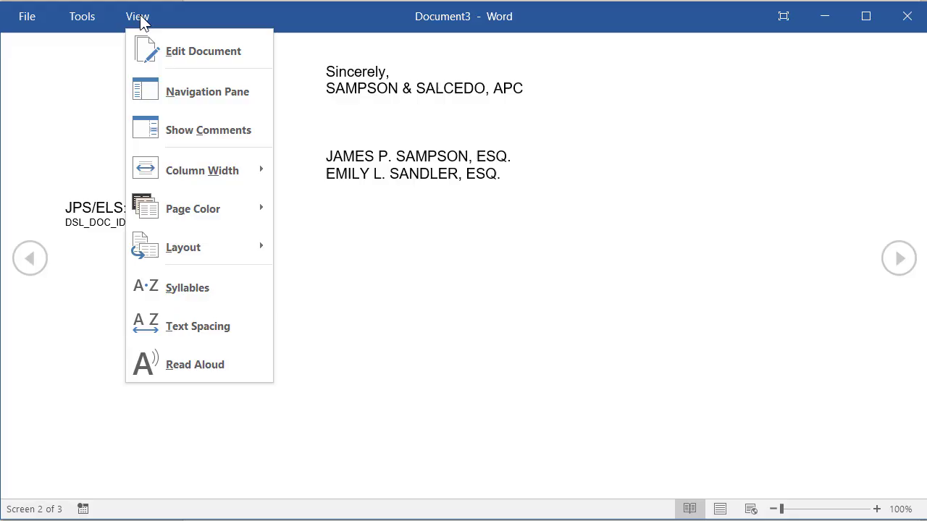
Return to editing and turn off 'Open e-mail attachments in reading view' in Word Options
click(183, 52)
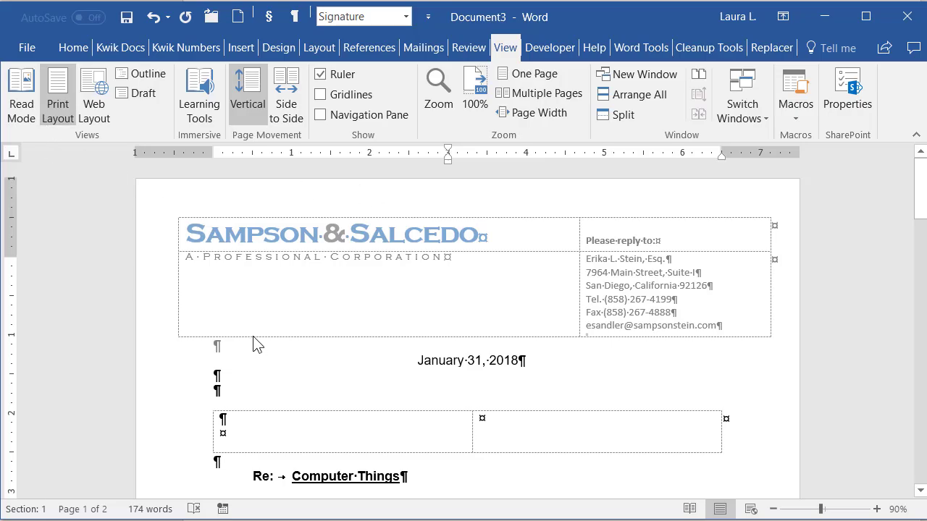
click(29, 48)
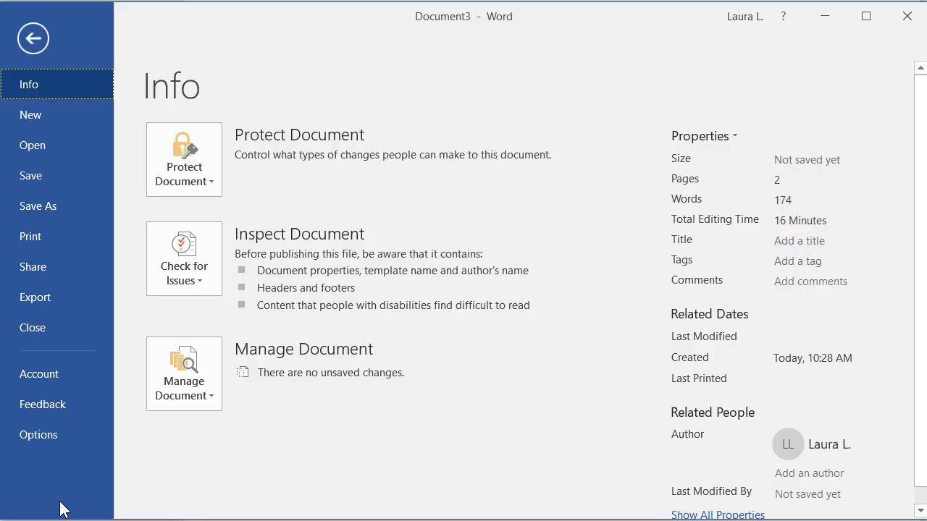
click(45, 439)
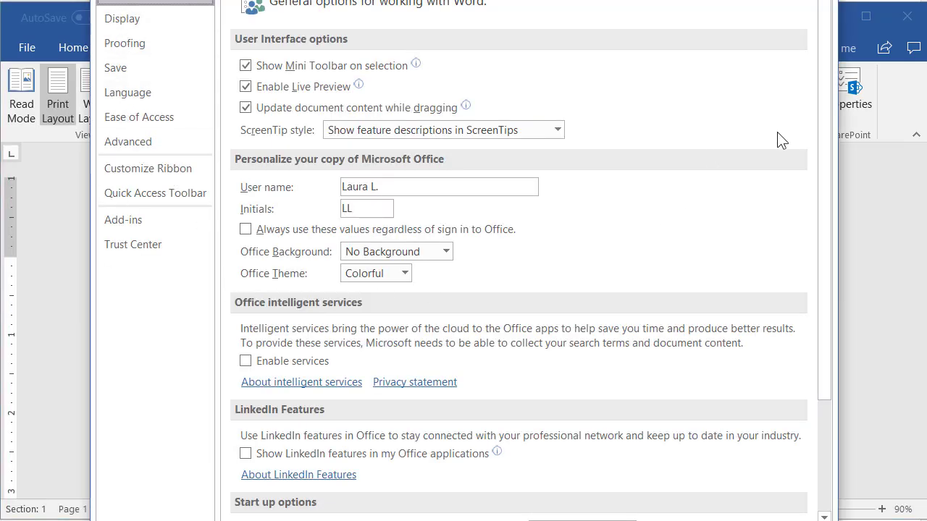
scroll(817, 186, down, 3)
drag(821, 192, 819, 279)
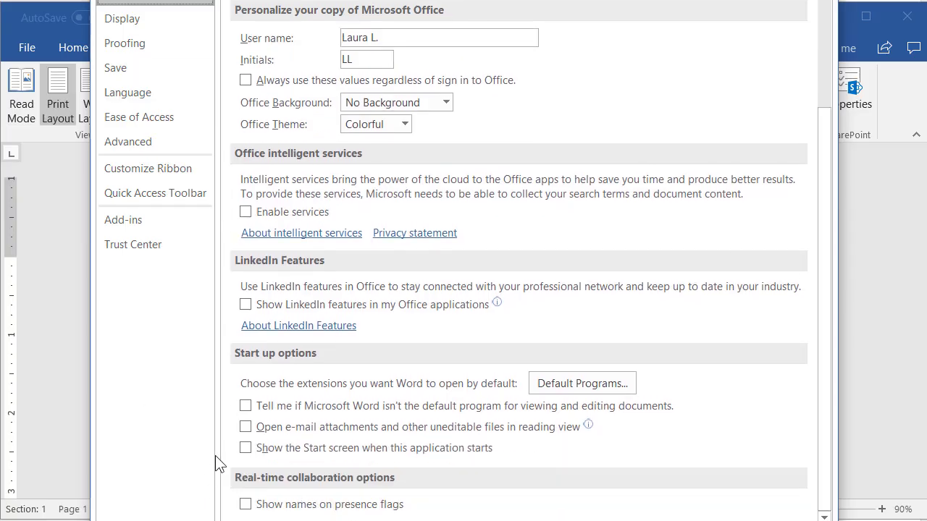
click(244, 427)
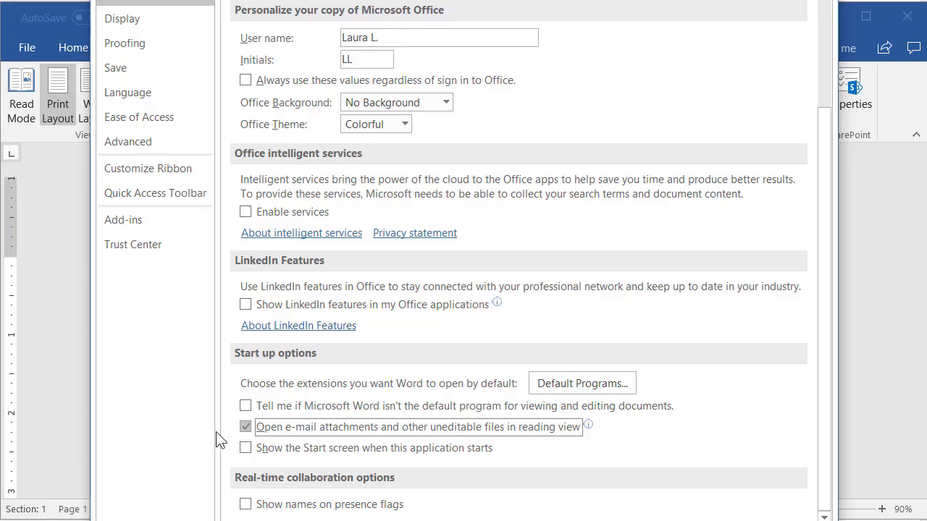
click(247, 427)
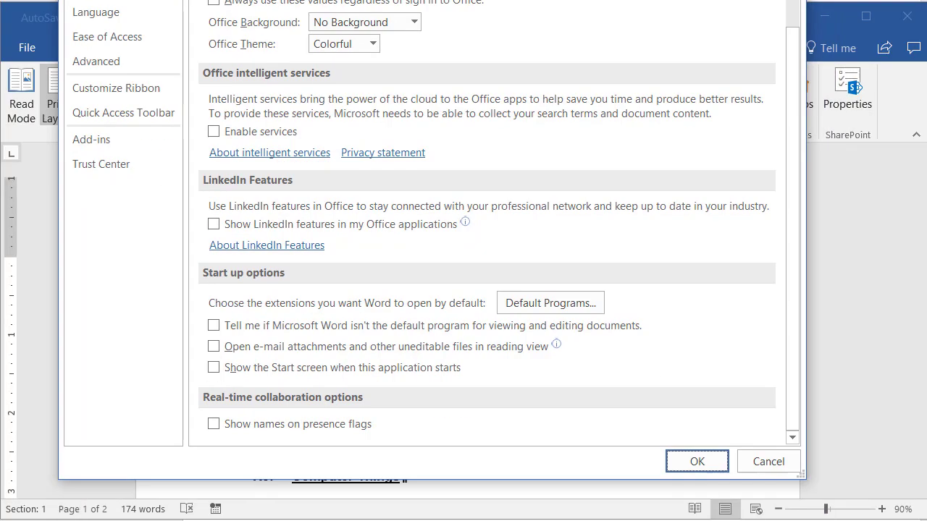
click(697, 462)
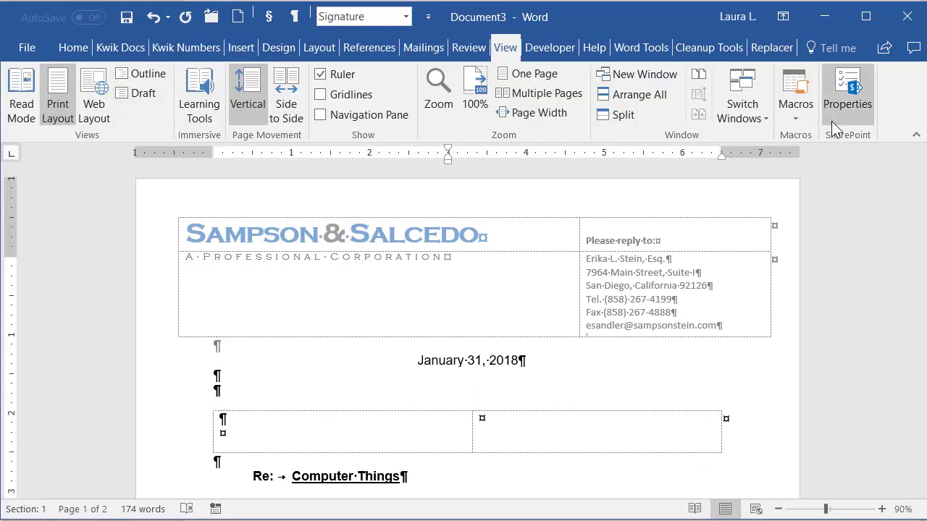